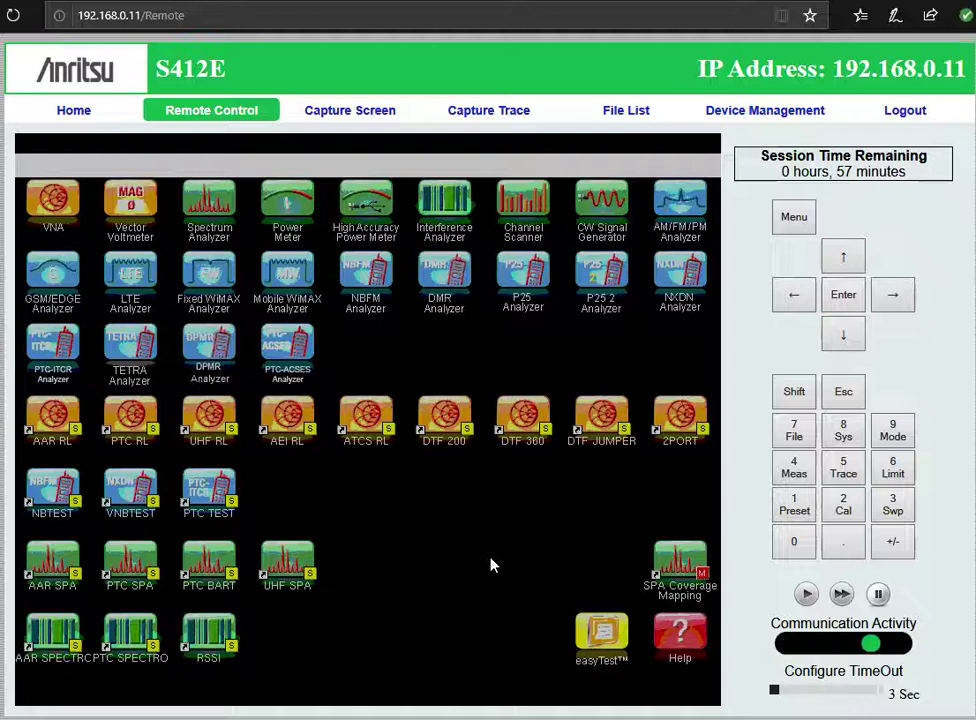
Exit the application selector to the Spectrum Analyzer screen with its File options.
left_click(845, 398)
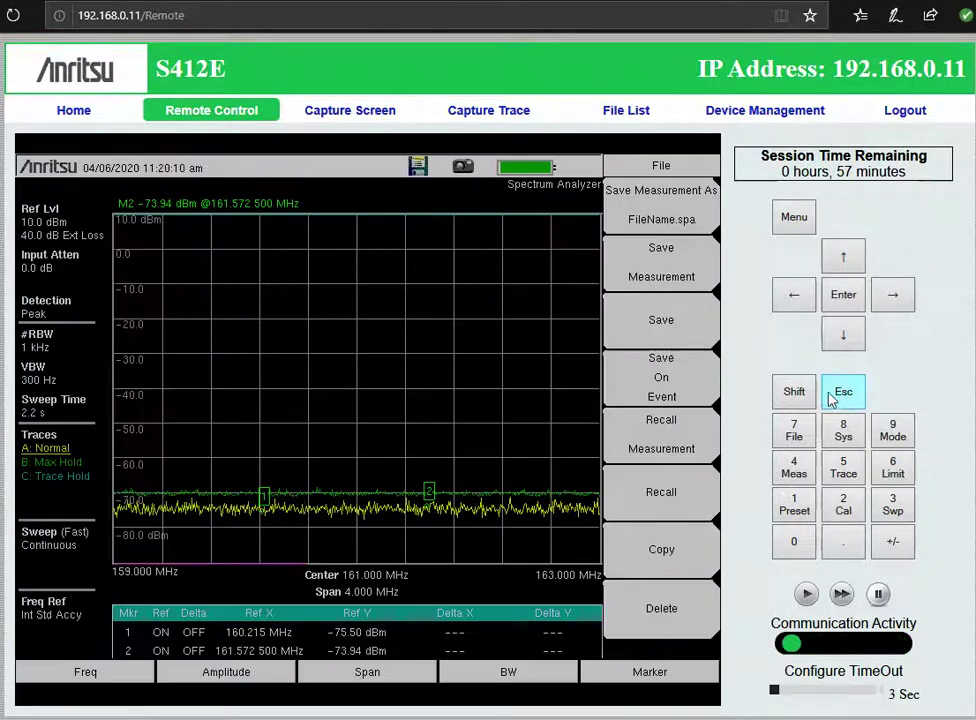
Open the Ethernet Editor via Shift, 8 Sys, System Options and Ethernet Config.
left_click(800, 394)
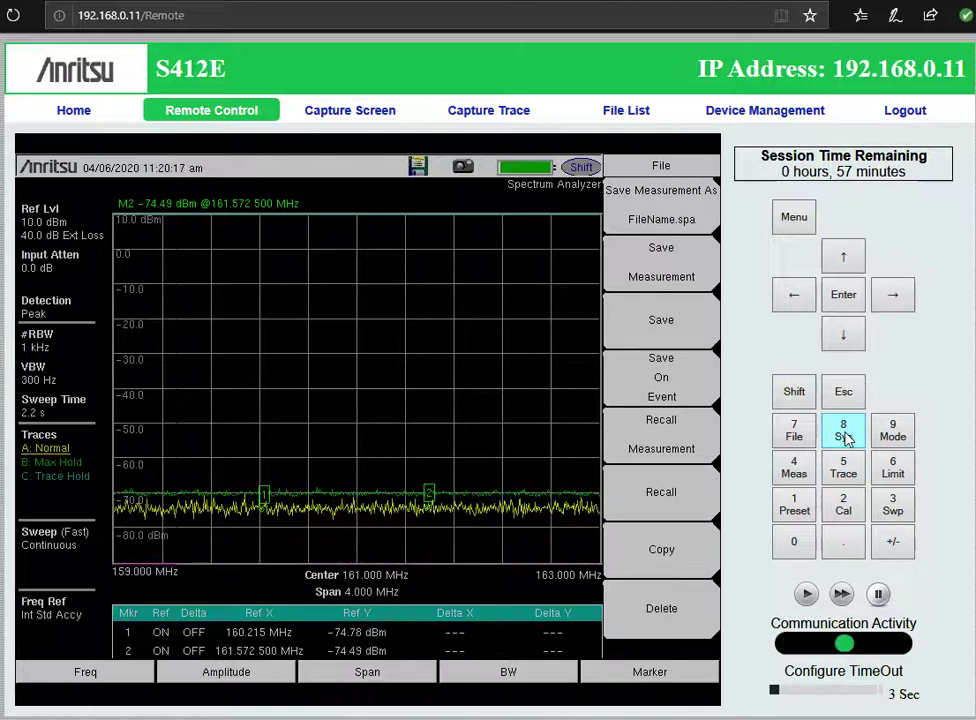
left_click(845, 438)
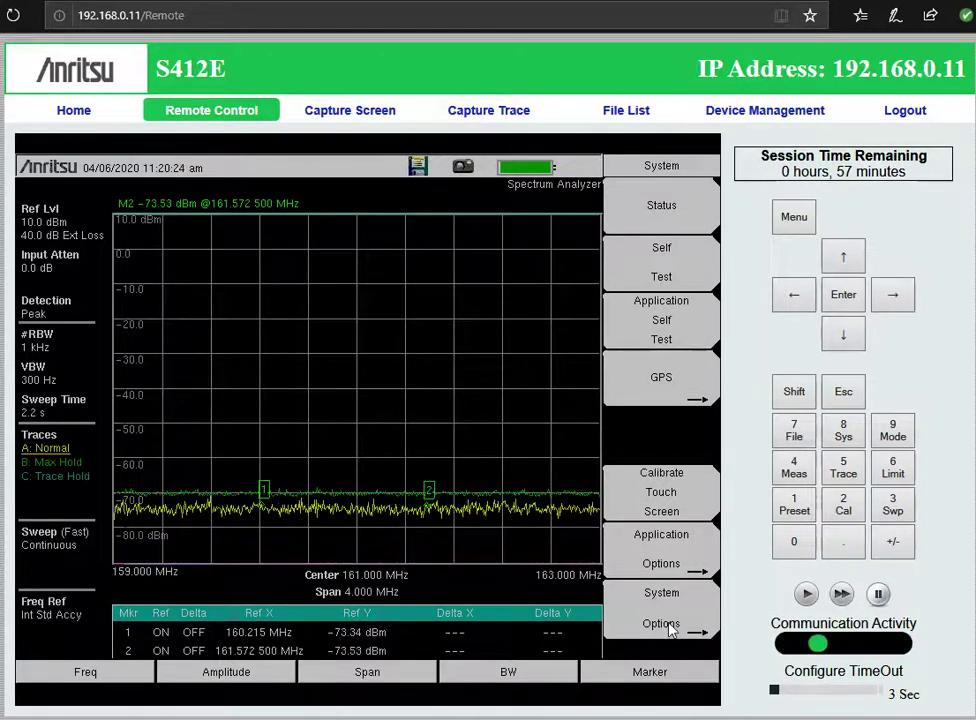
left_click(665, 623)
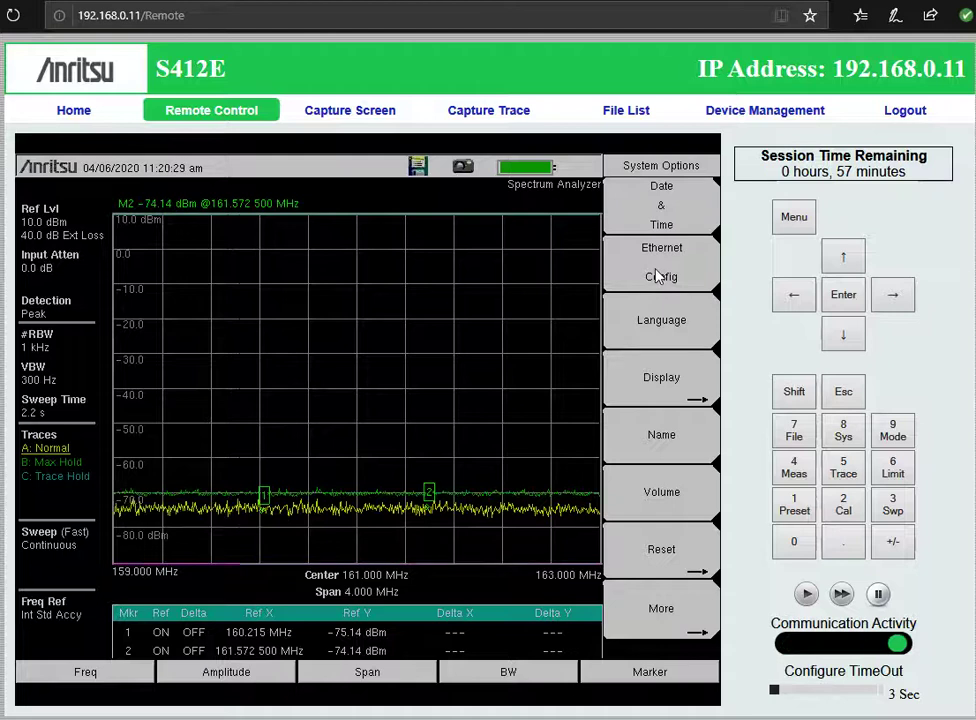
left_click(658, 276)
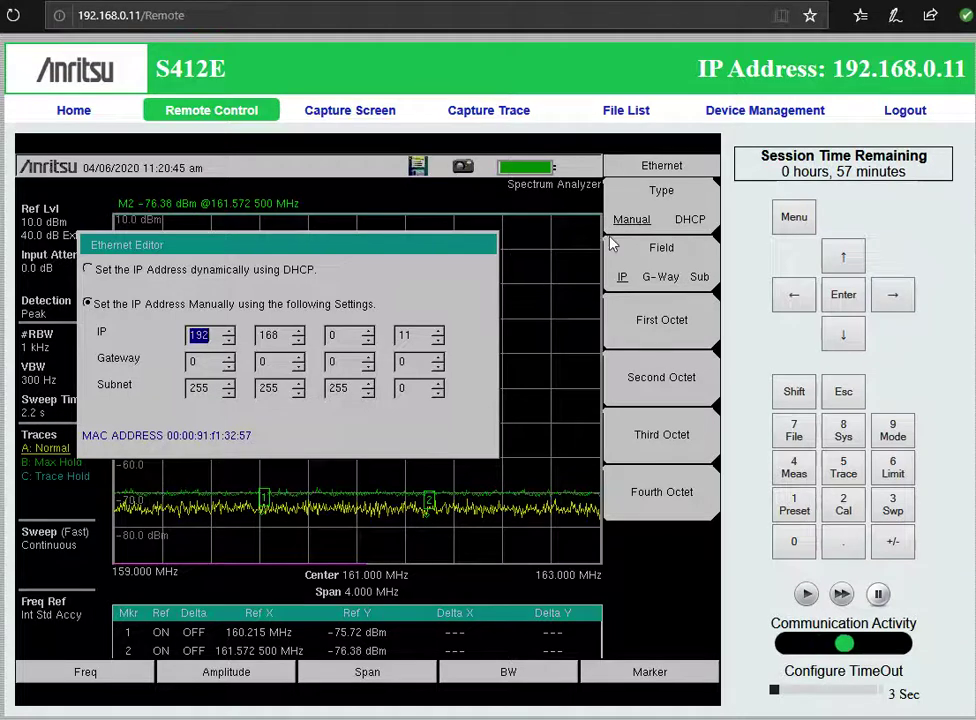
left_click(624, 284)
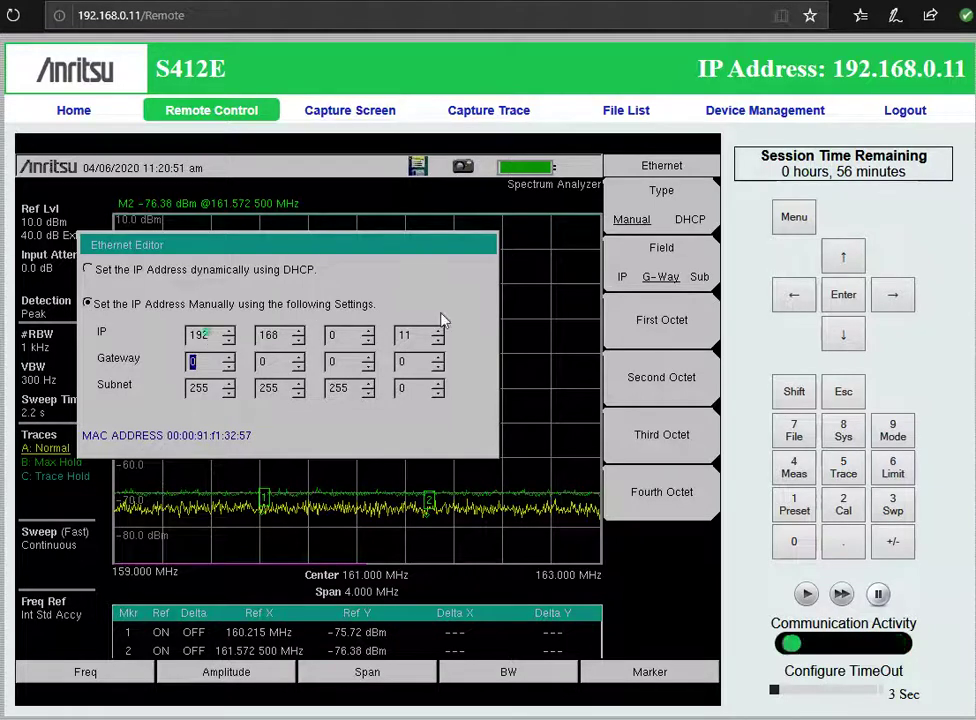
left_click(622, 280)
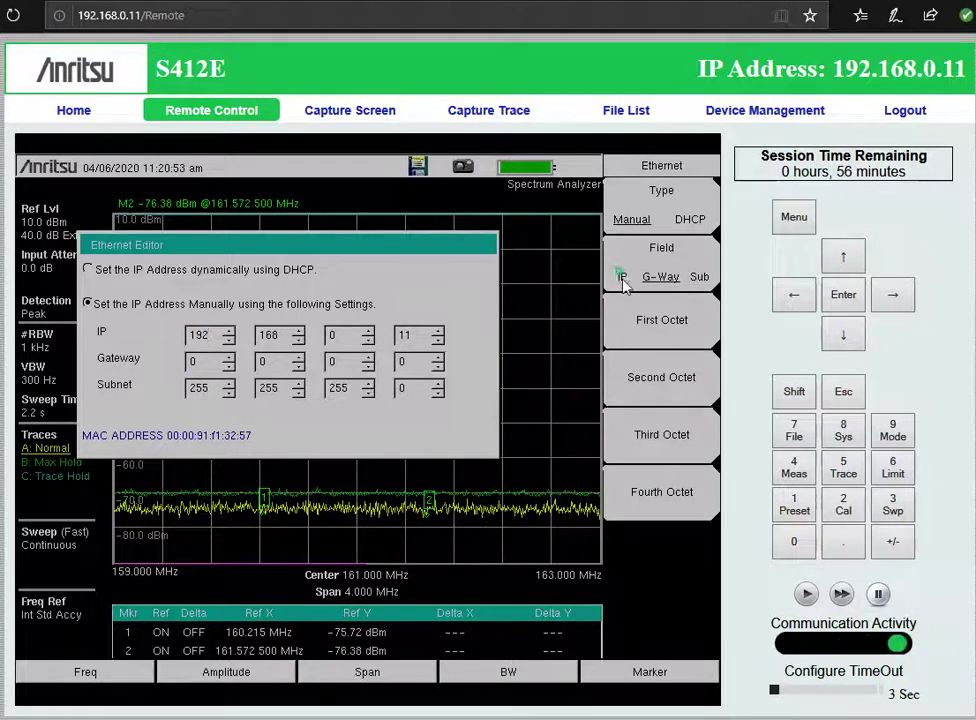
left_click(620, 281)
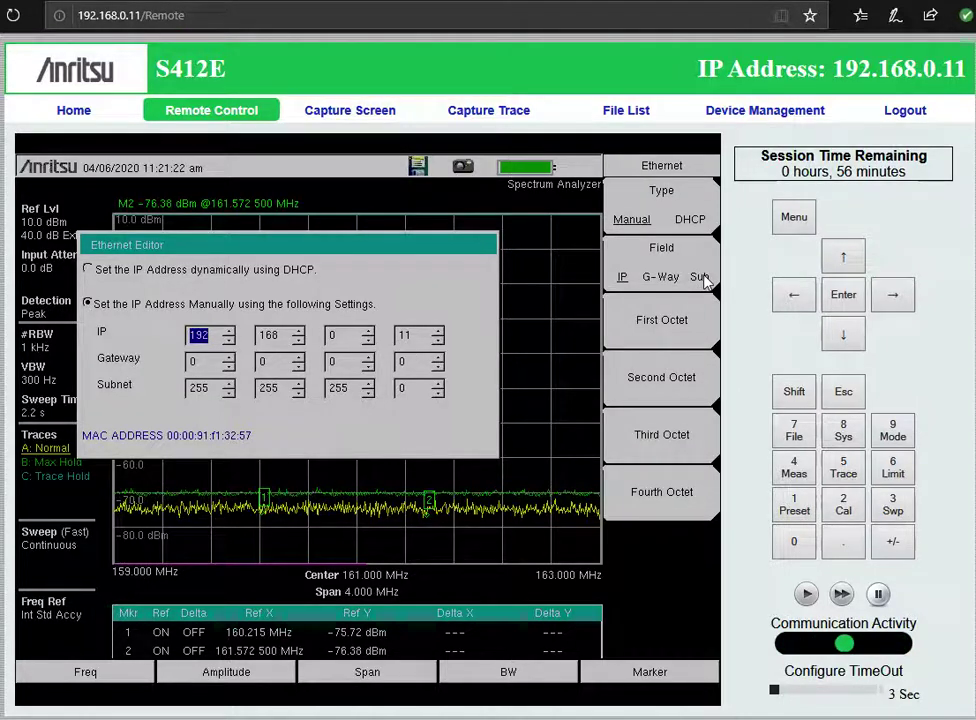
key("Down")
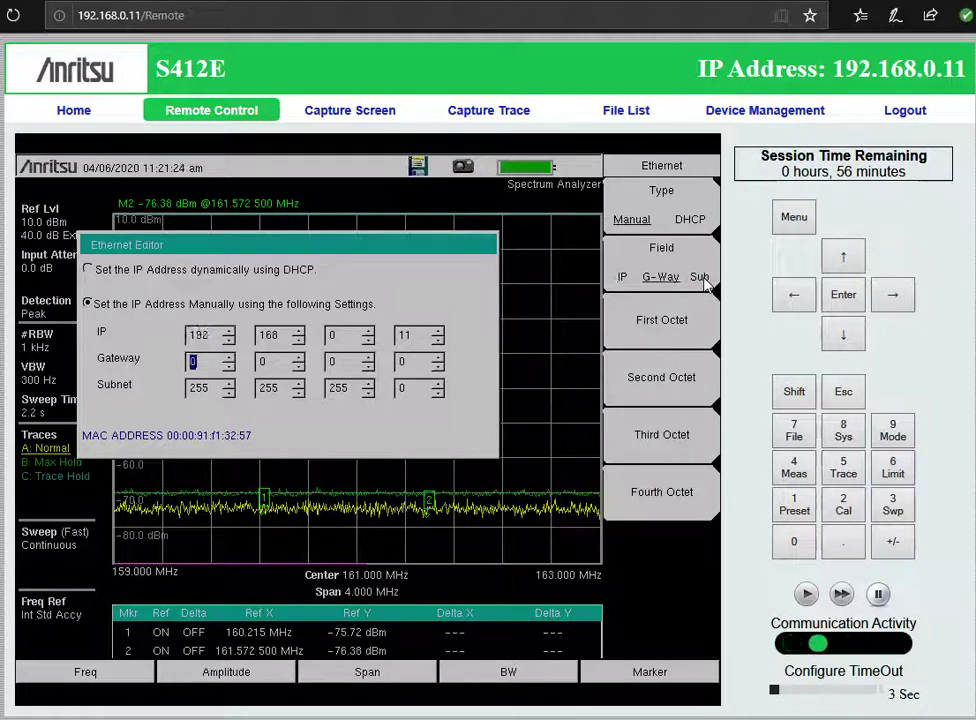
left_click(704, 279)
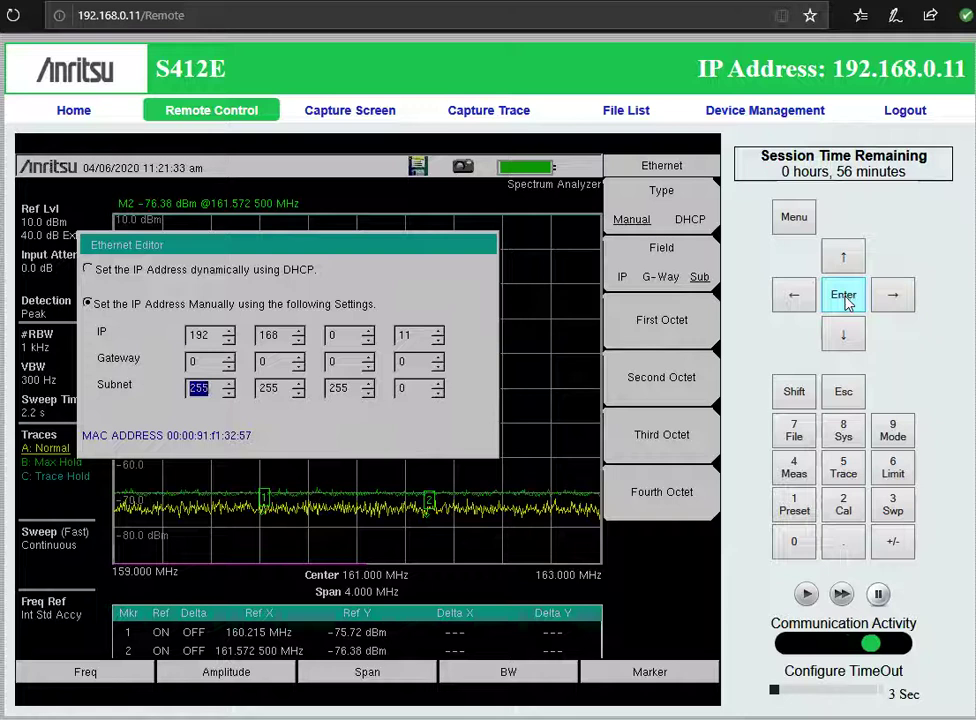
Apply the manual IP 192.168.0.11 settings and close the Ethernet Editor.
left_click(843, 296)
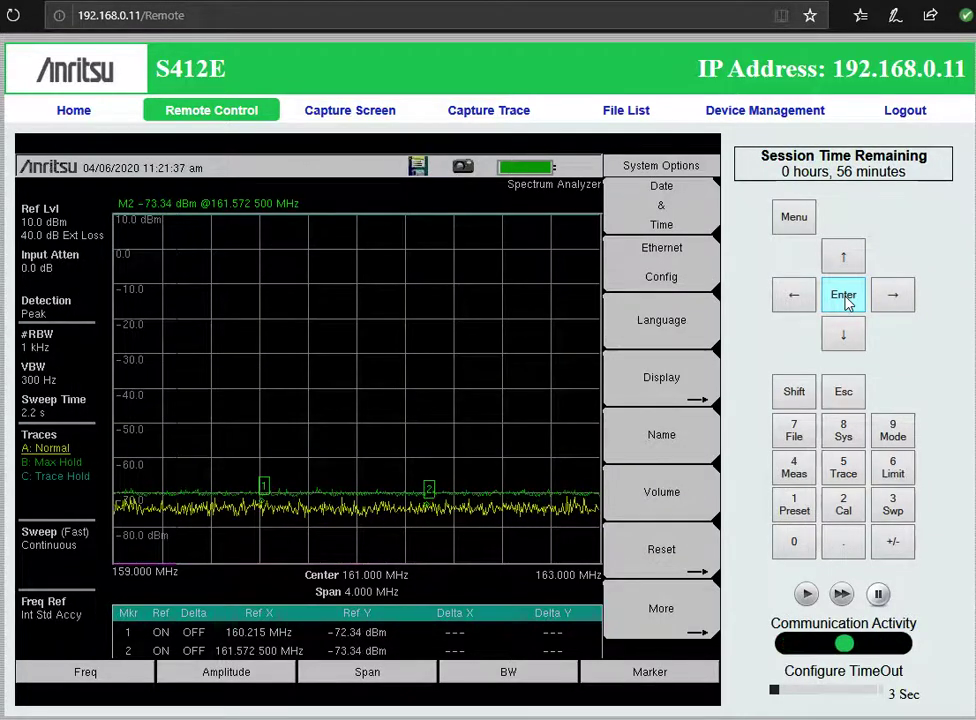
Reload the 192.168.0.11/Remote page from the Edge address bar.
left_click(192, 20)
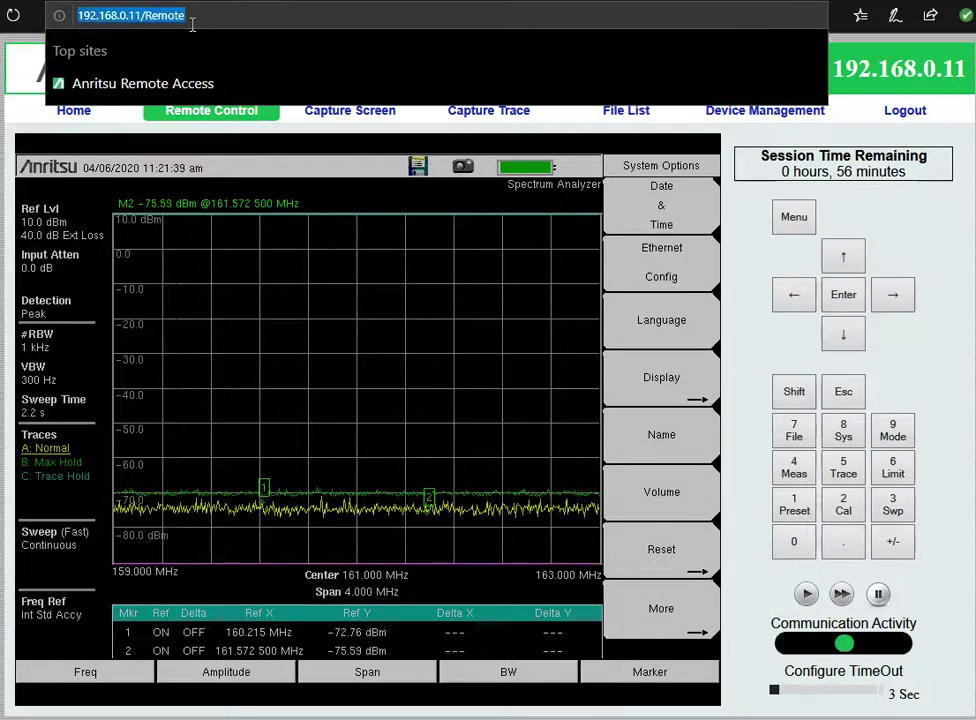
key("End")
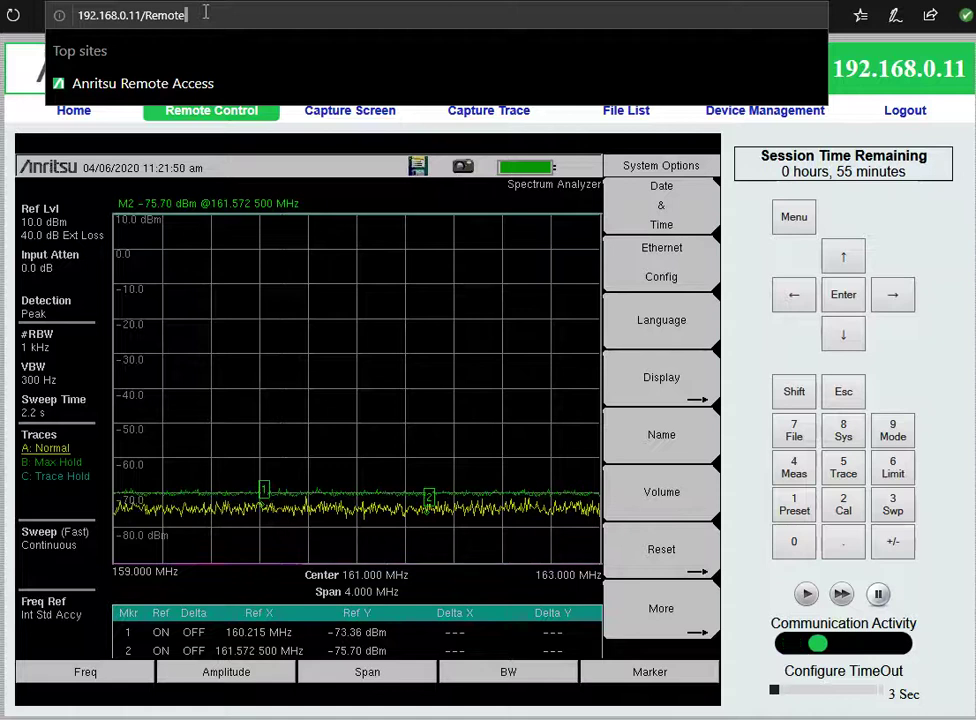
key("Return")
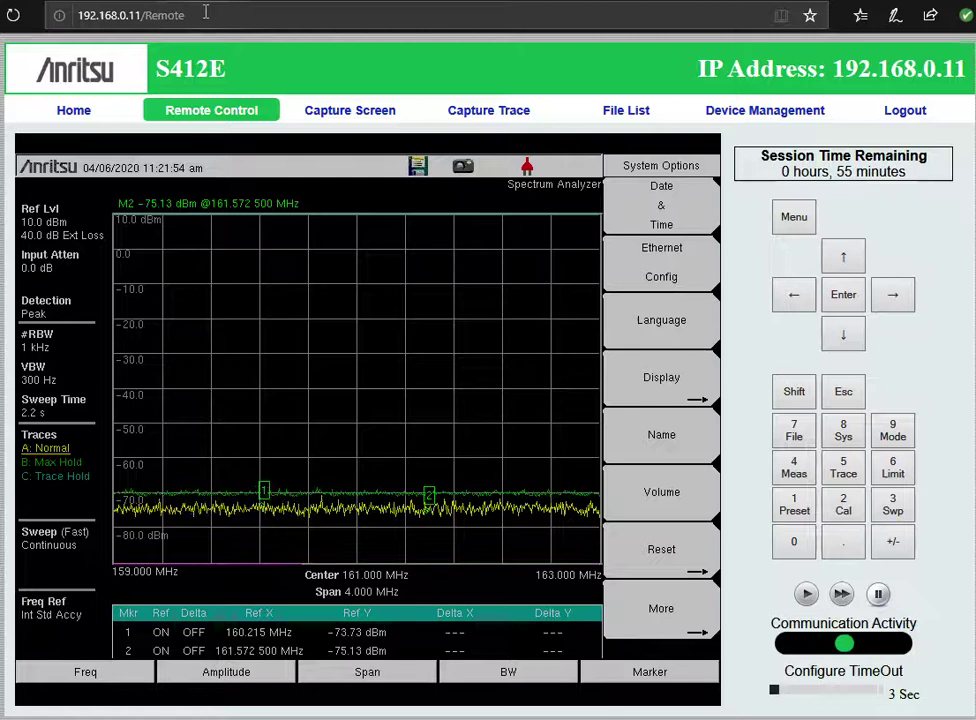
View the Home page's system information, then go back to the Remote Control tab.
left_click(90, 118)
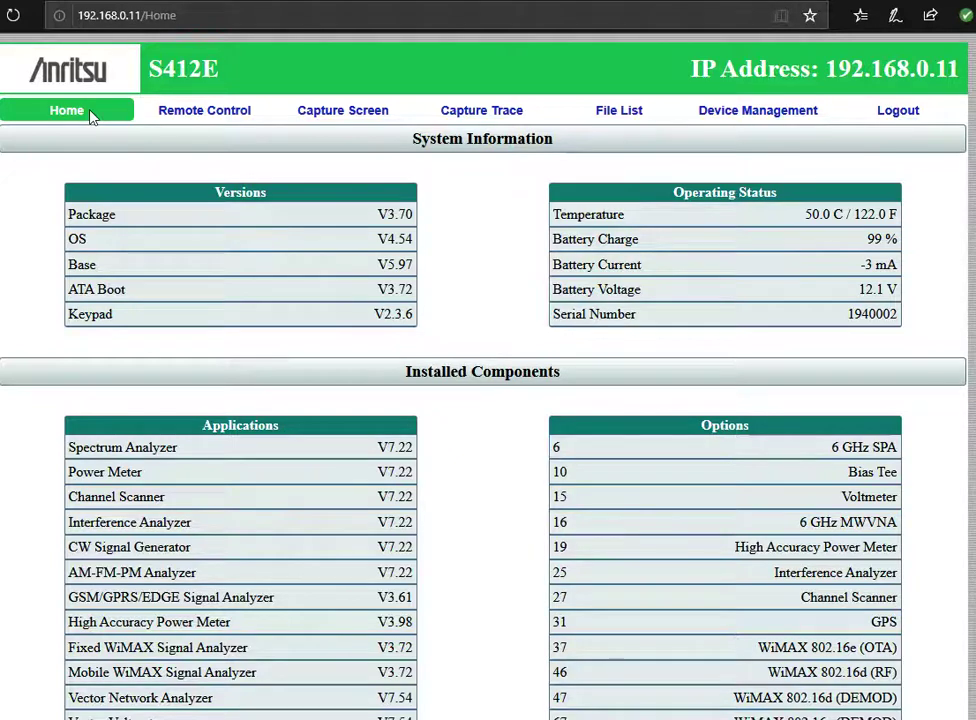
left_click(199, 115)
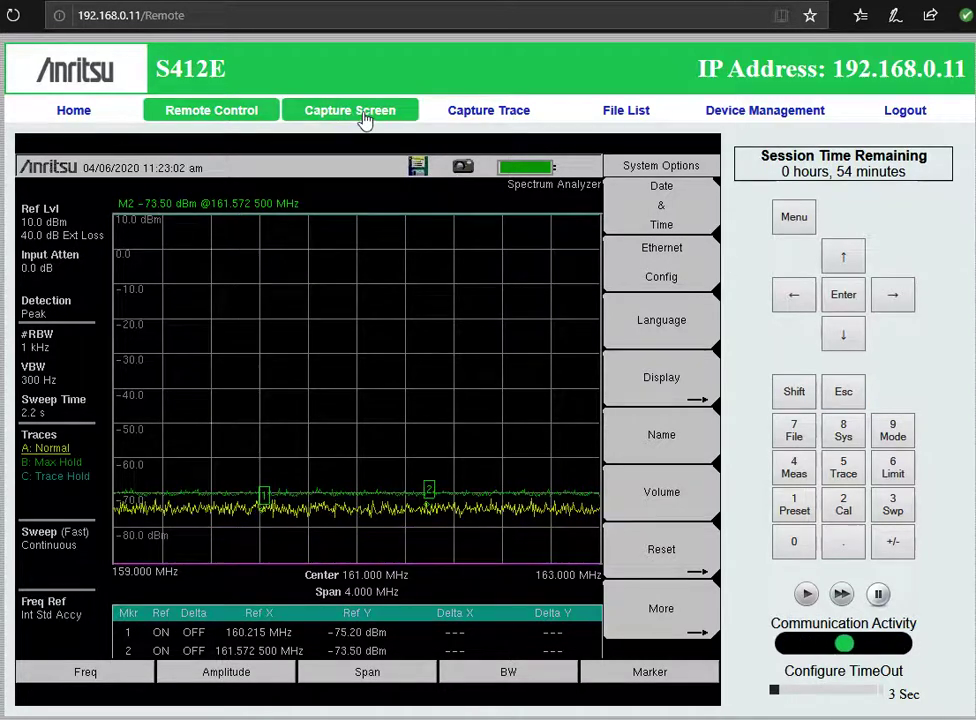
Capture an image of the Spectrum Analyzer display on the Capture Screen page.
left_click(365, 120)
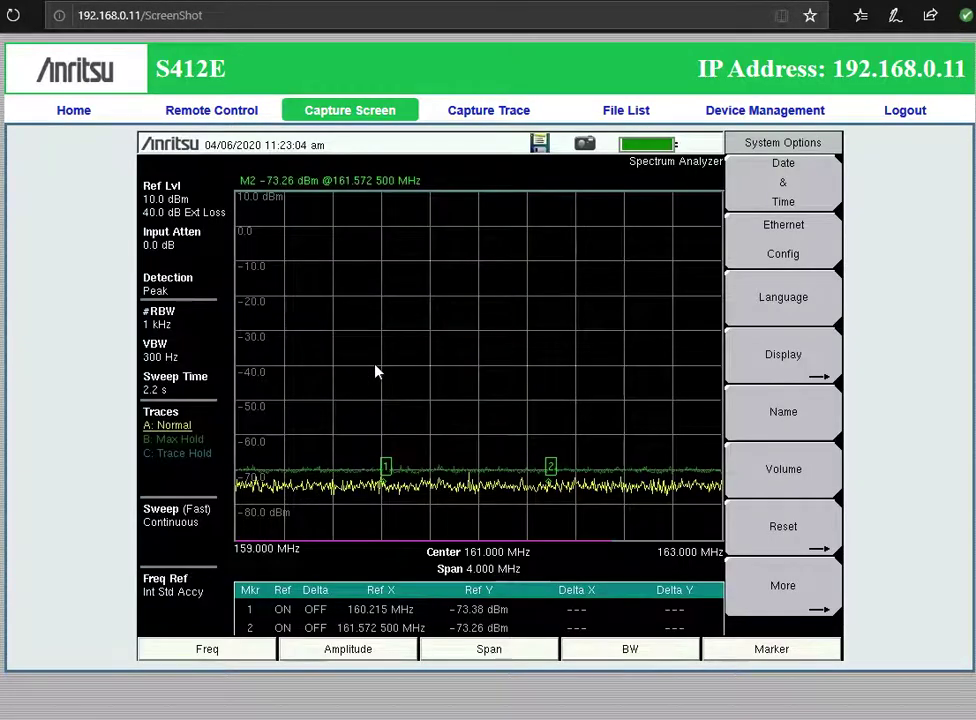
Save the captured screen image to the Desktop as test.png.
right_click(444, 313)
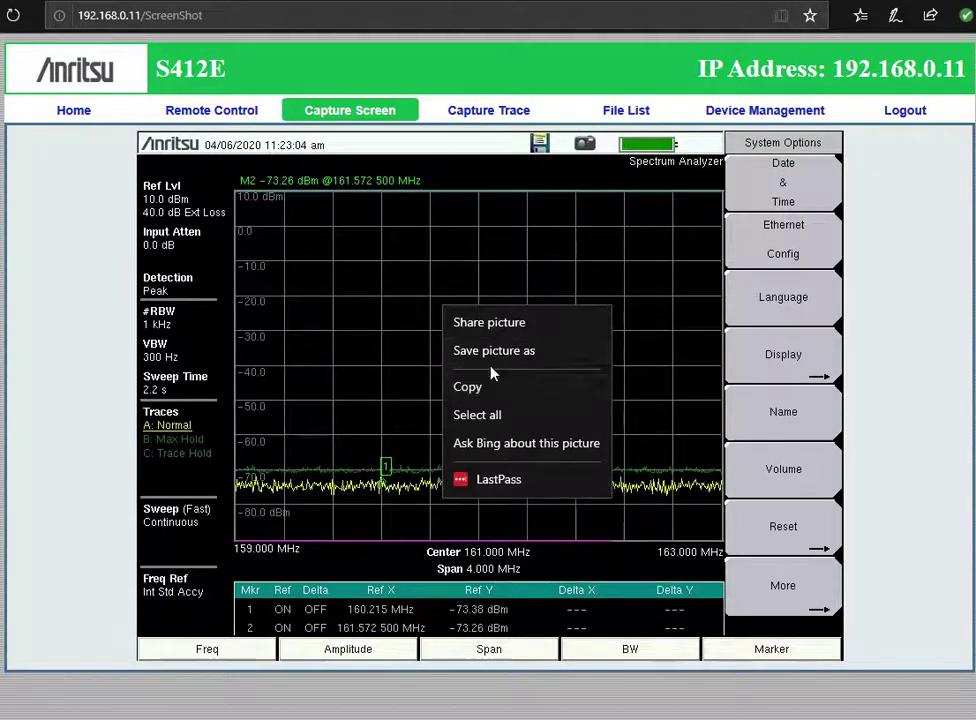
left_click(516, 359)
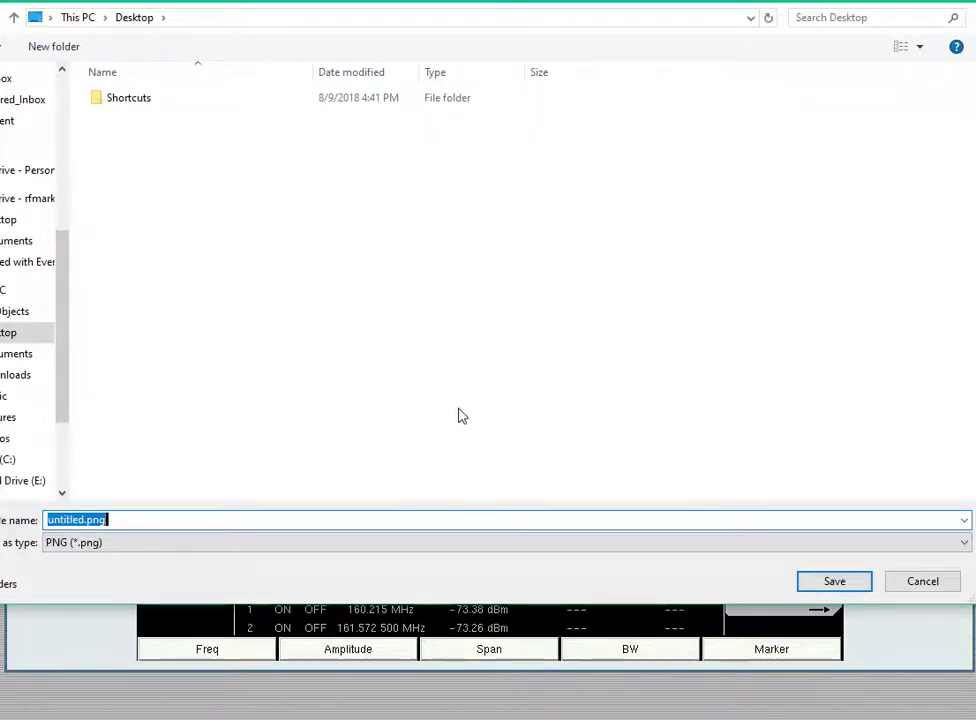
type("test.png")
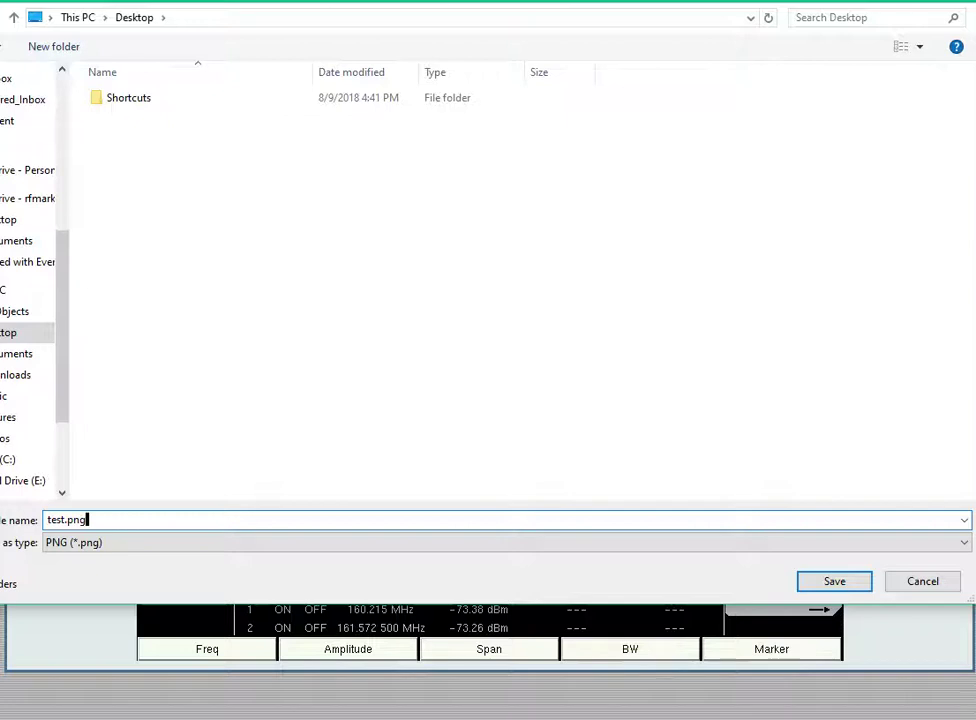
left_click(845, 583)
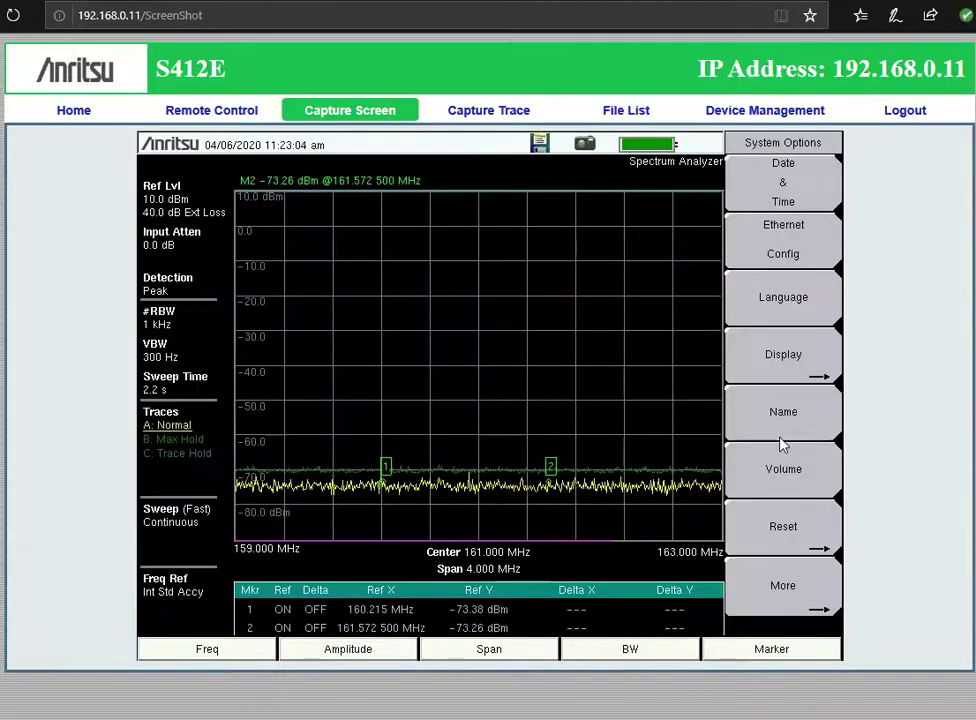